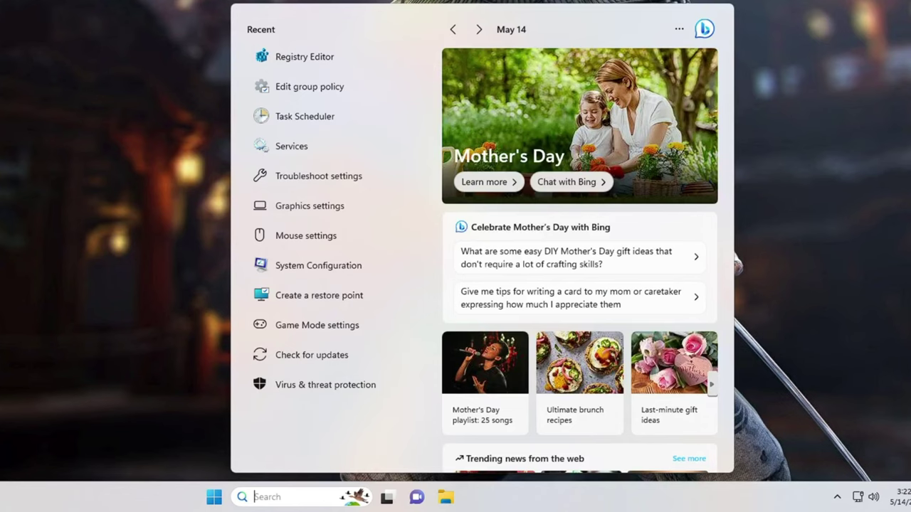
Open the system's other troubleshooters and run the Windows Update troubleshooter
type("trouble")
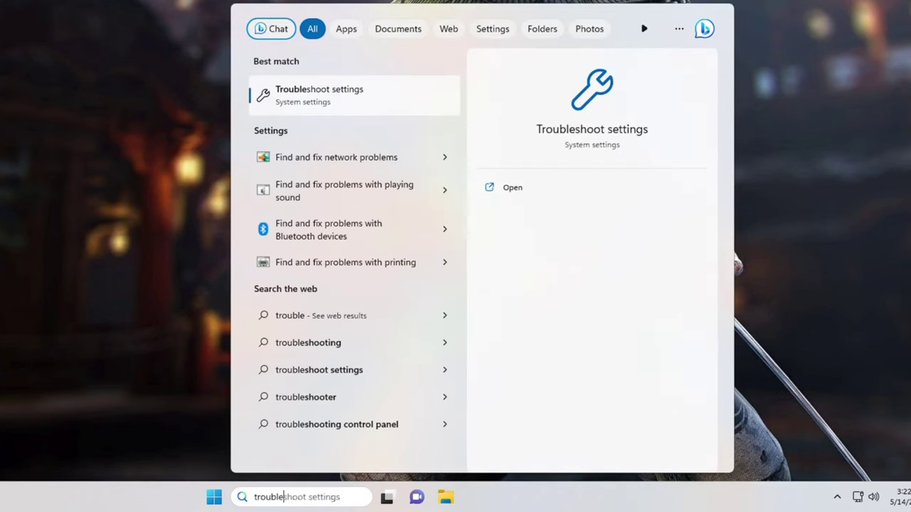
left_click(373, 105)
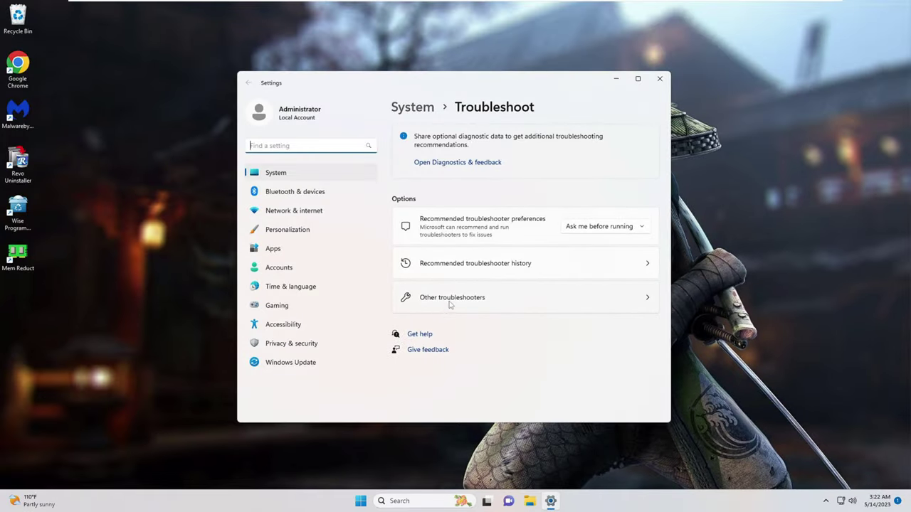
left_click(450, 304)
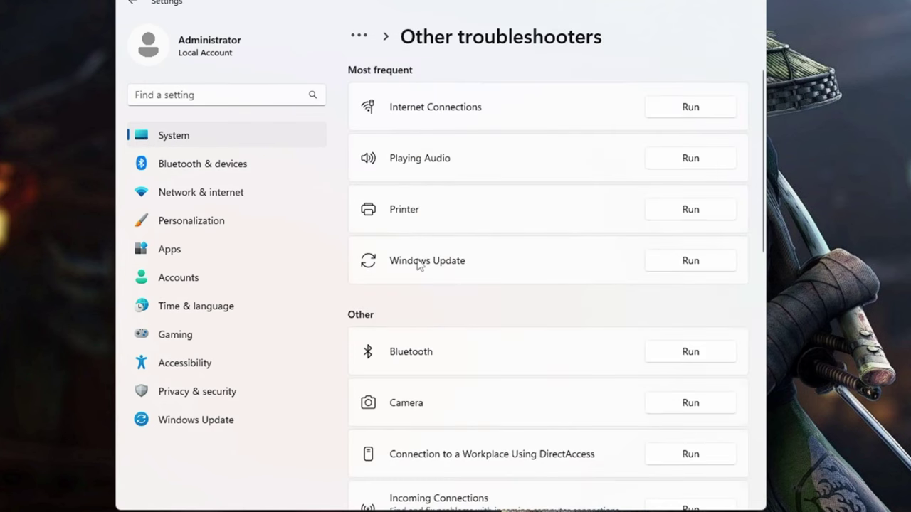
left_click(688, 265)
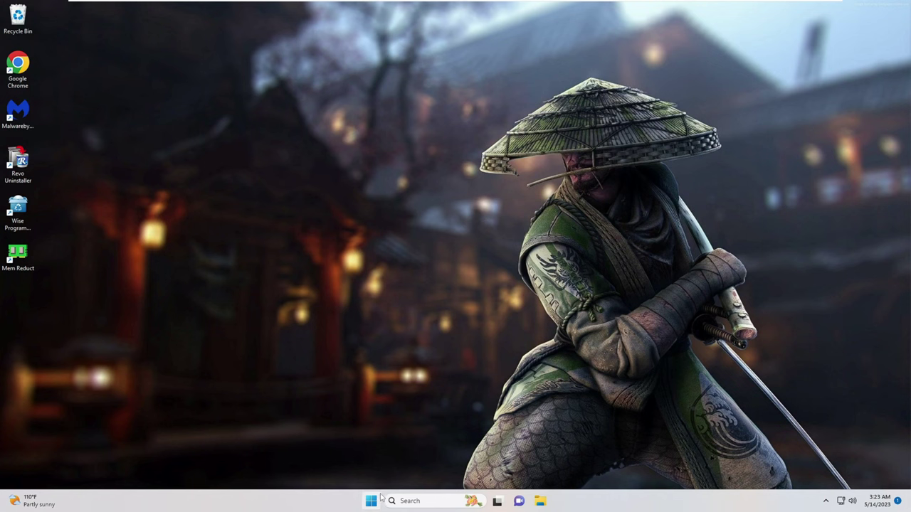
Open the Temporary files list in the system's Storage settings
right_click(371, 501)
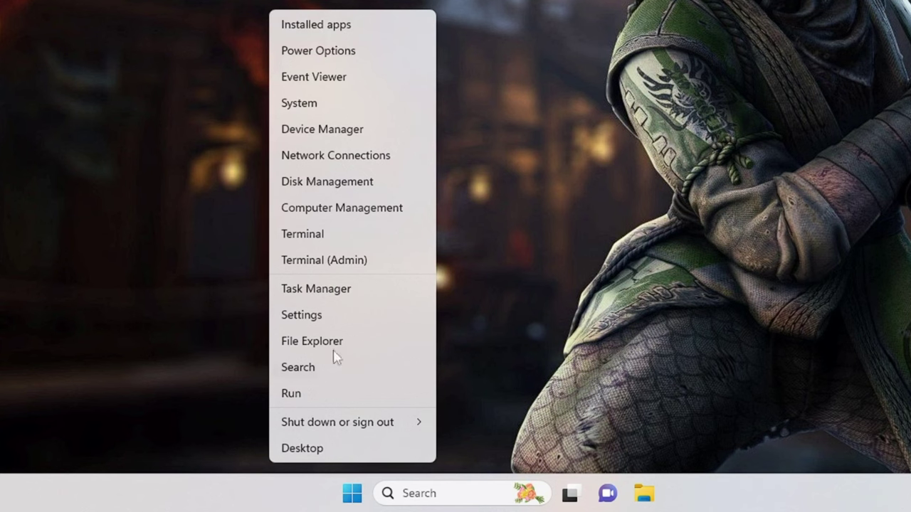
left_click(321, 318)
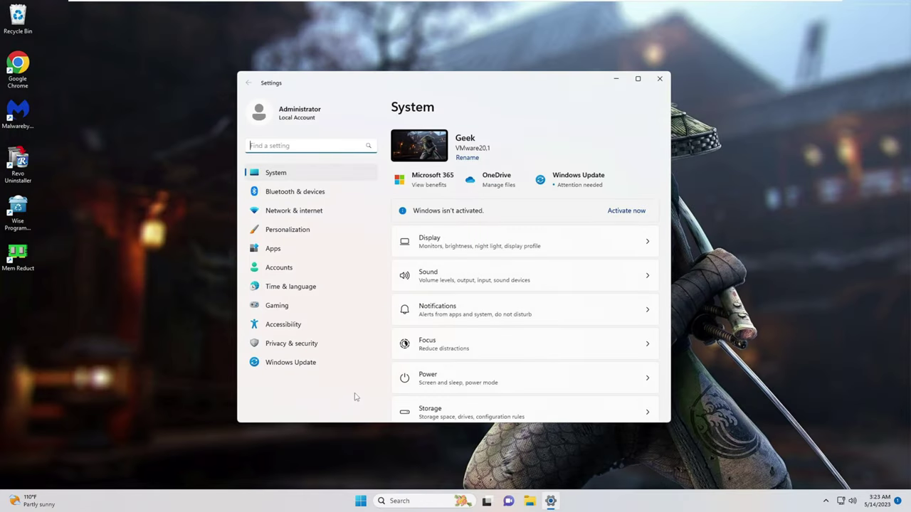
scroll(450, 313, "down", 3)
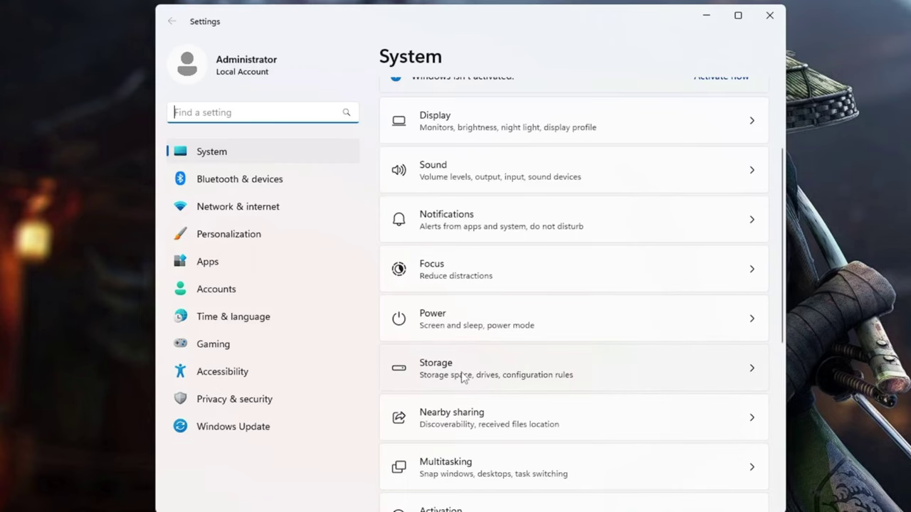
left_click(462, 377)
scroll(471, 347, "down", 2)
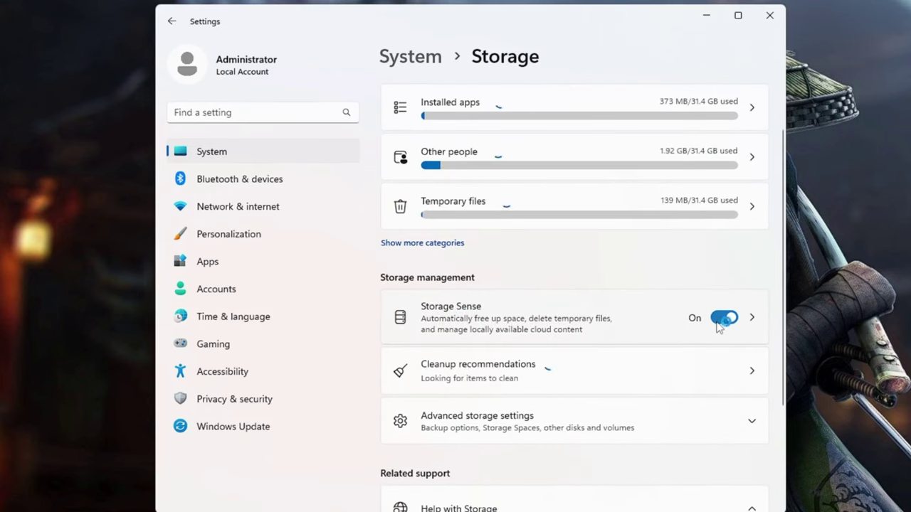
left_click(467, 215)
scroll(459, 220, "down", 2)
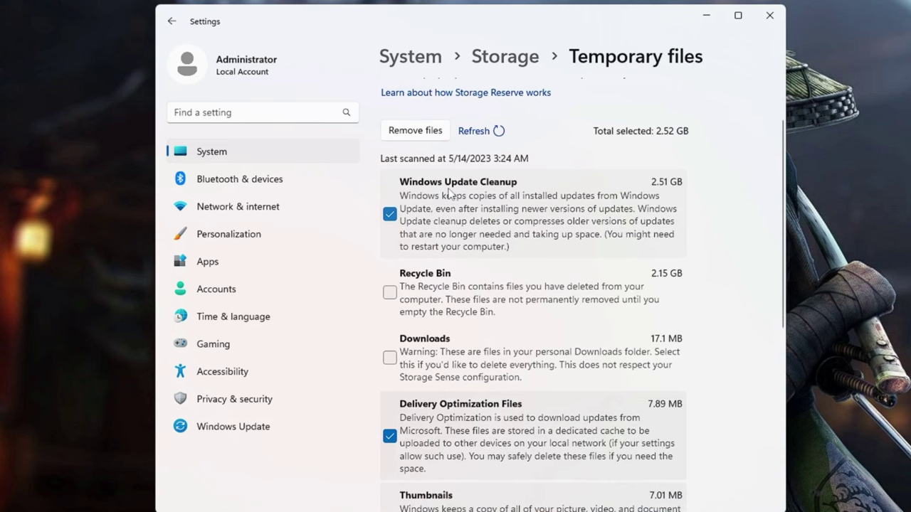
Add the Recycle Bin and Downloads to the temporary files selected for removal and review the other categories
left_click(390, 294)
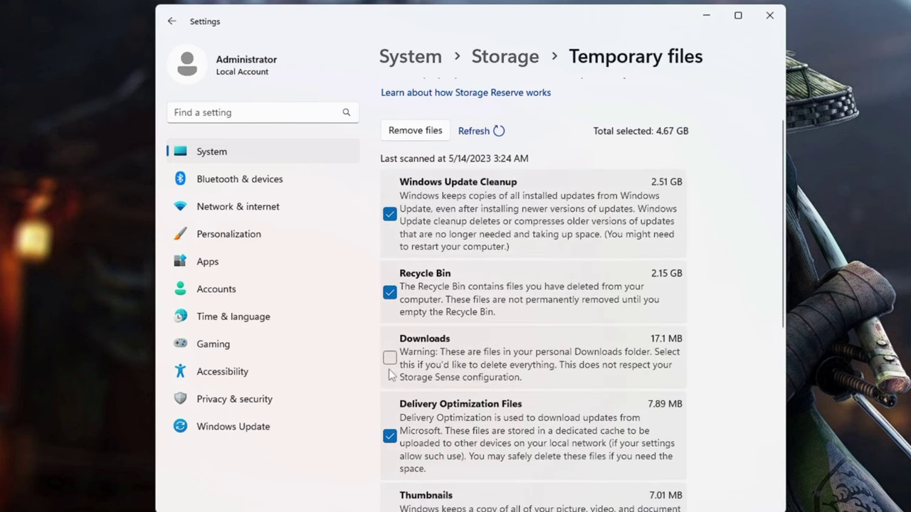
left_click(389, 358)
scroll(398, 367, "down", 5)
scroll(419, 381, "down", 2)
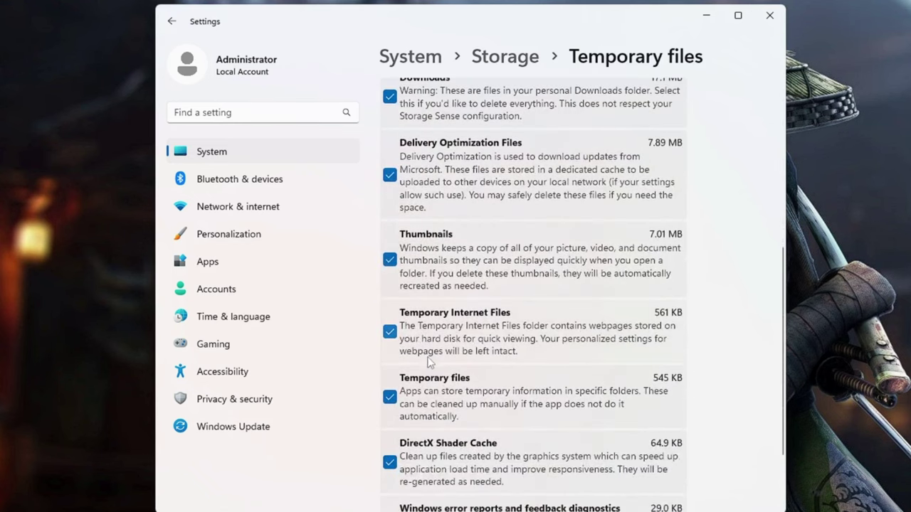
scroll(478, 372, "up", 7)
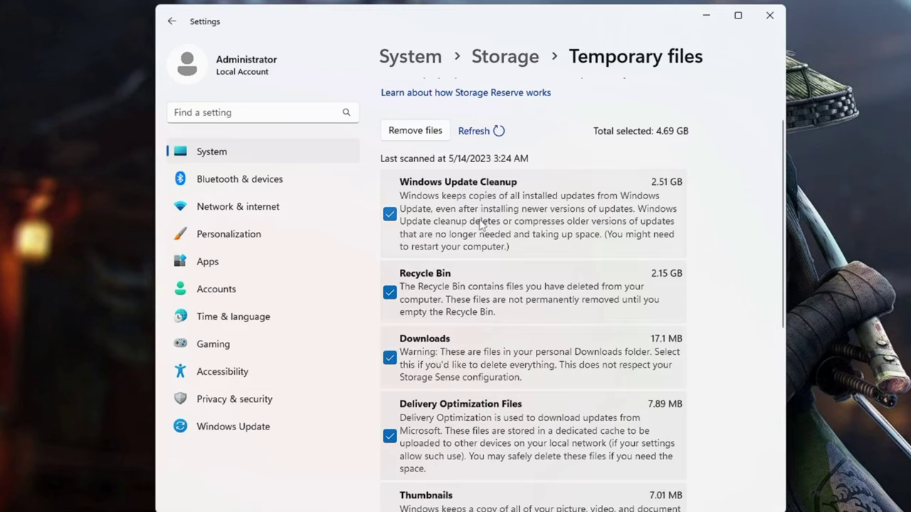
scroll(409, 284, "down", 4)
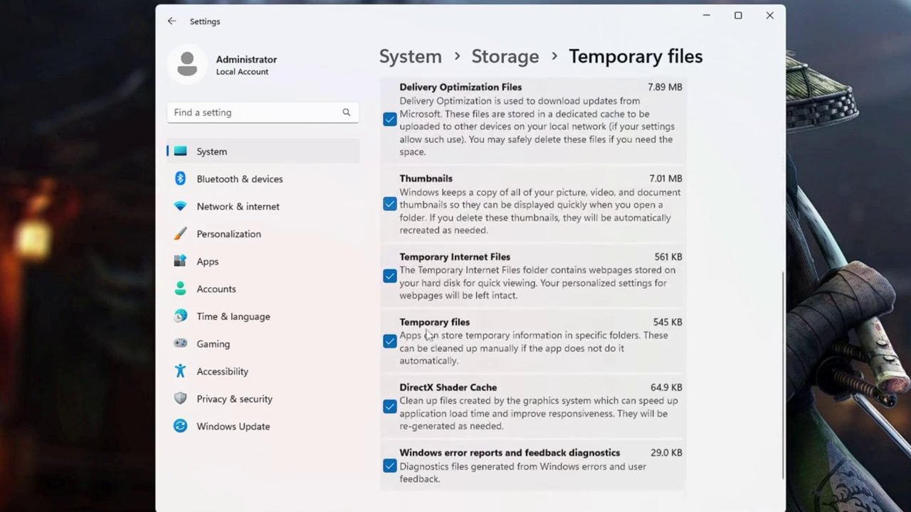
scroll(432, 325, "up", 5)
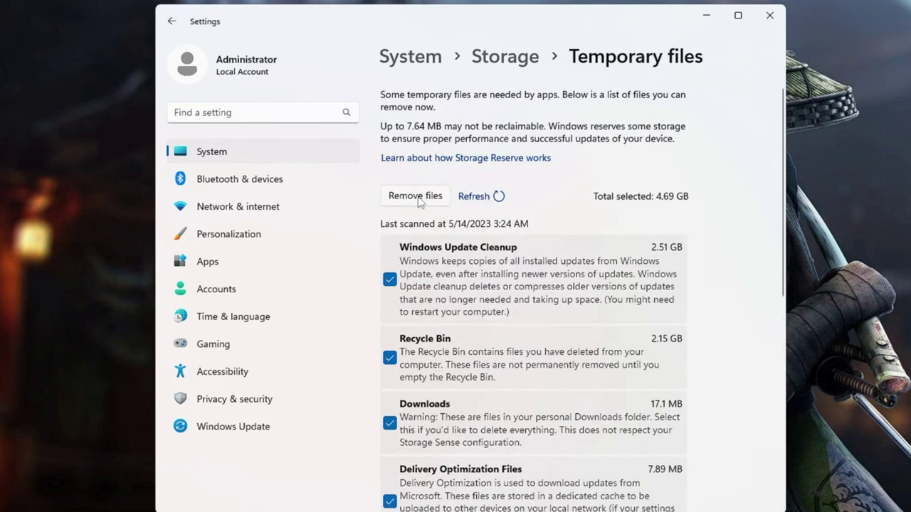
Start removing the selected temporary files, cancel at the confirmation, and close Settings
left_click(418, 196)
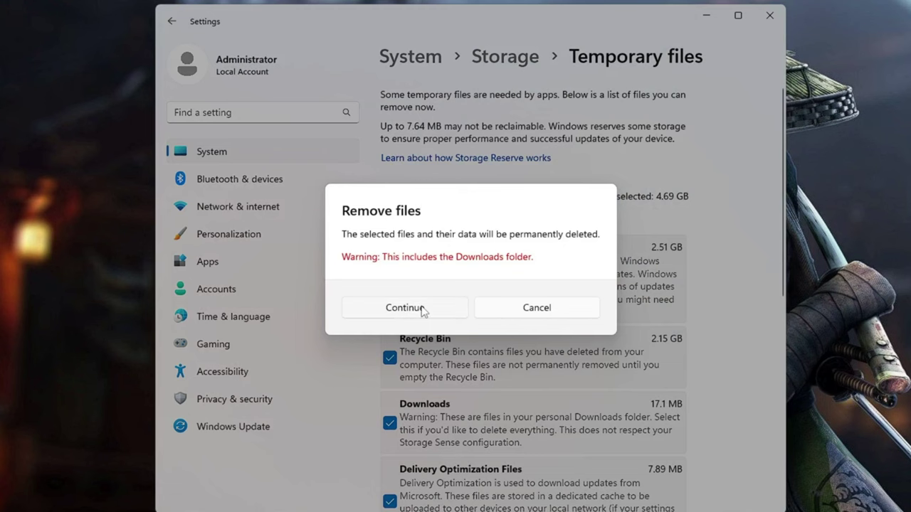
left_click(527, 308)
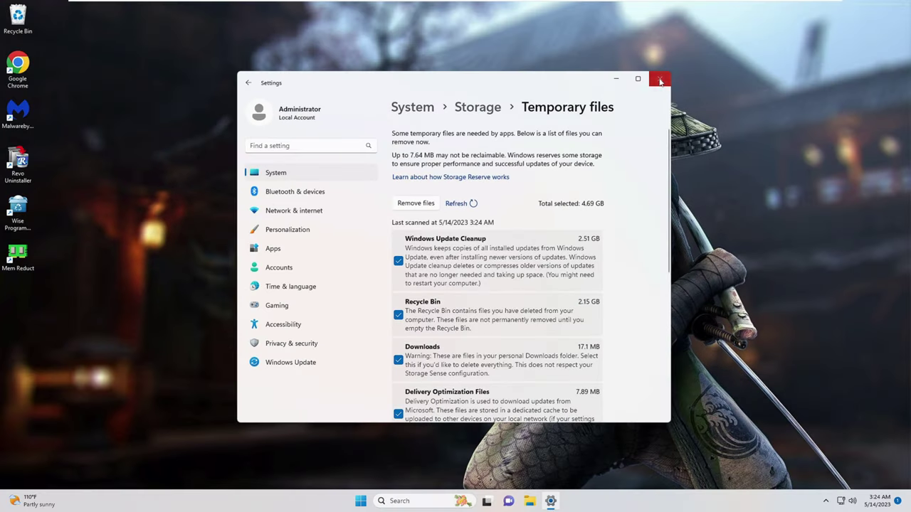
left_click(771, 19)
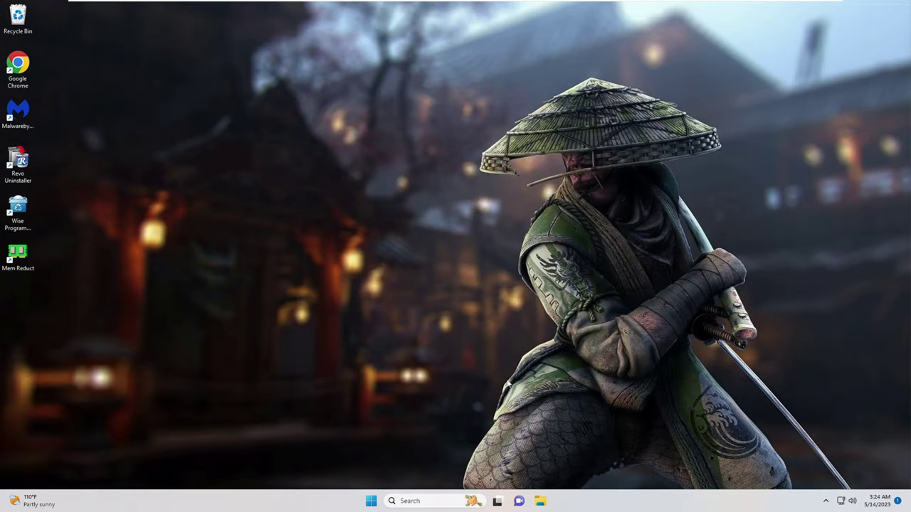
Search Windows for "services" and open the Services app
key("super+s")
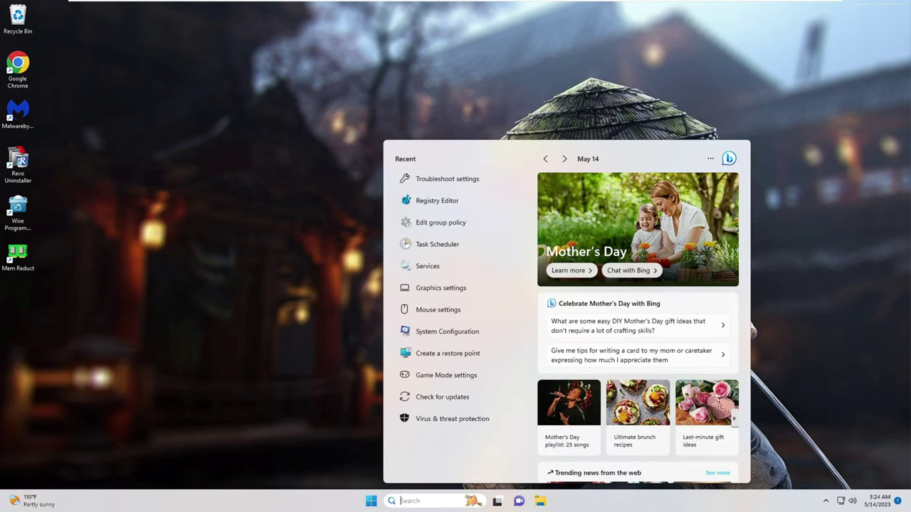
type("services")
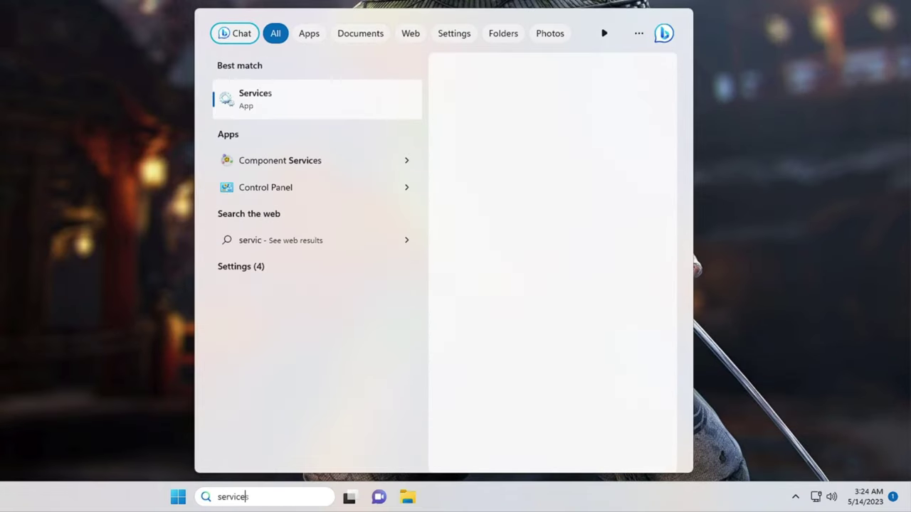
left_click(255, 98)
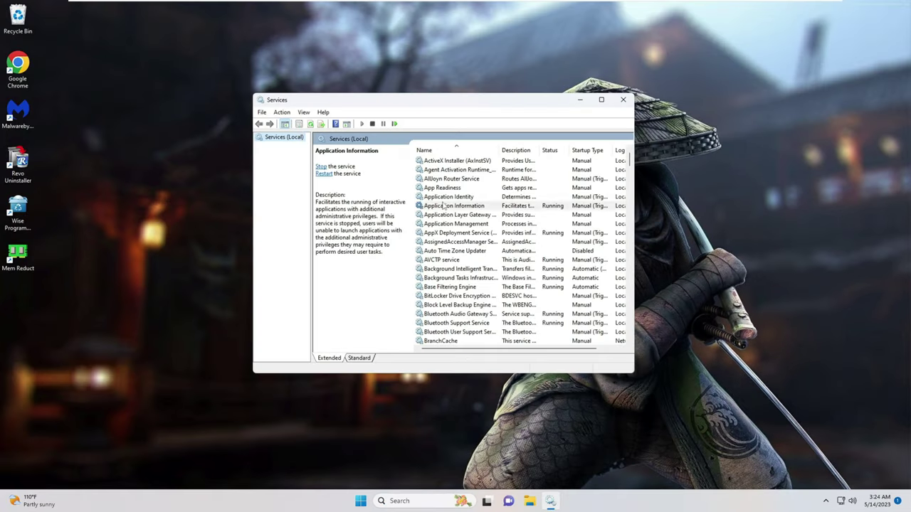
Find the Windows Update service and set its startup type to Automatic in its properties
left_click(444, 205)
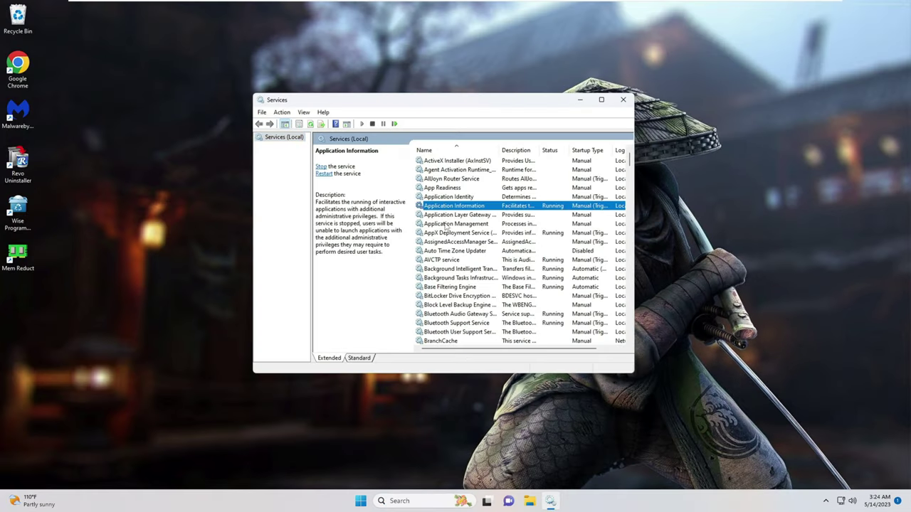
left_click(447, 224)
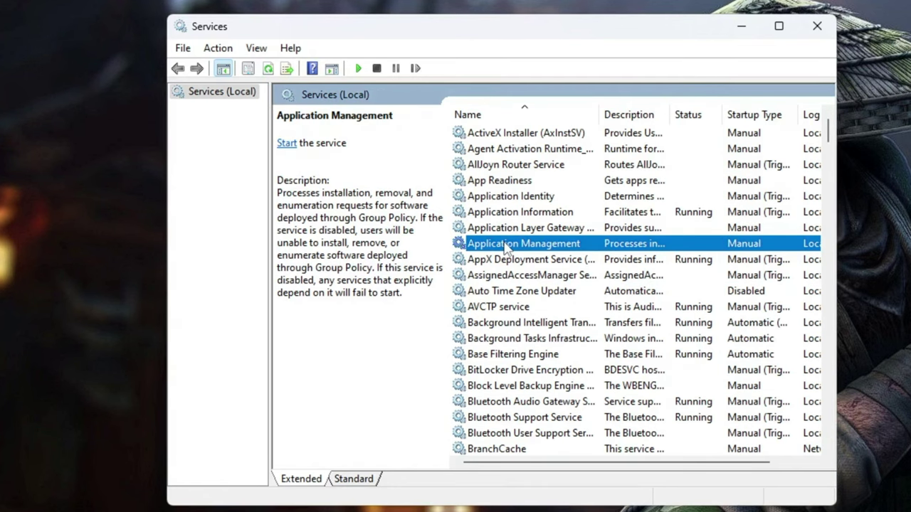
left_click(513, 267)
key("w")
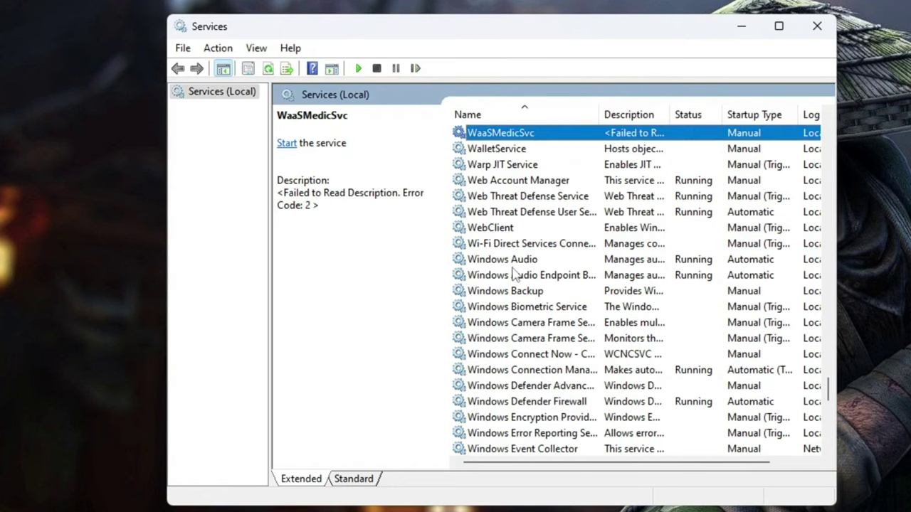
left_click(514, 294)
scroll(513, 294, "down", 10)
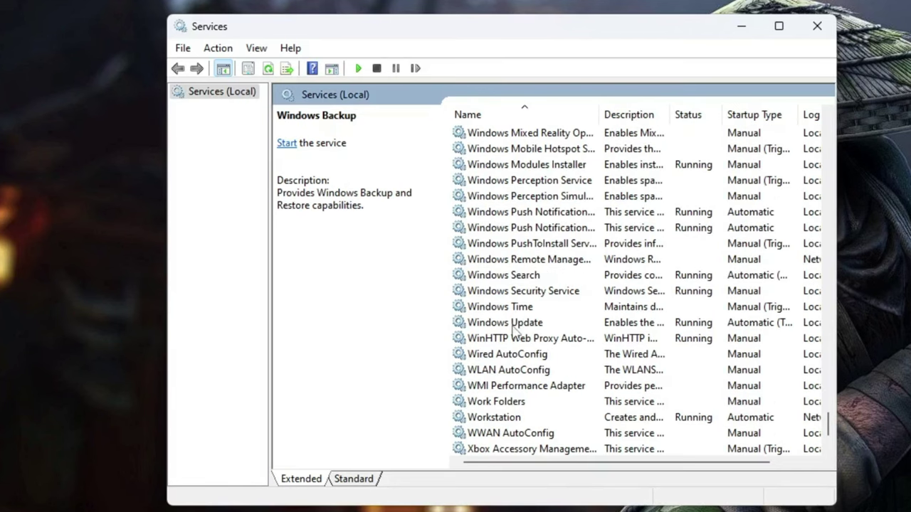
left_click(526, 323)
double_click(527, 324)
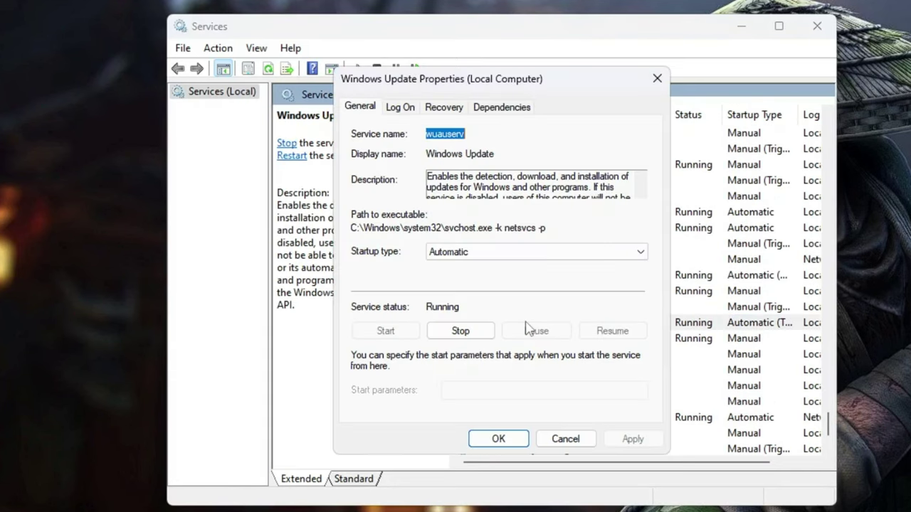
left_click(435, 253)
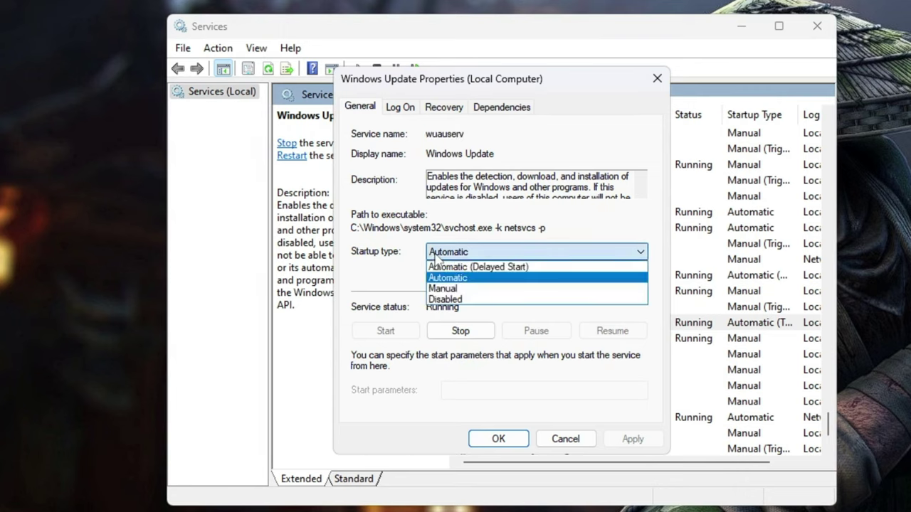
left_click(451, 280)
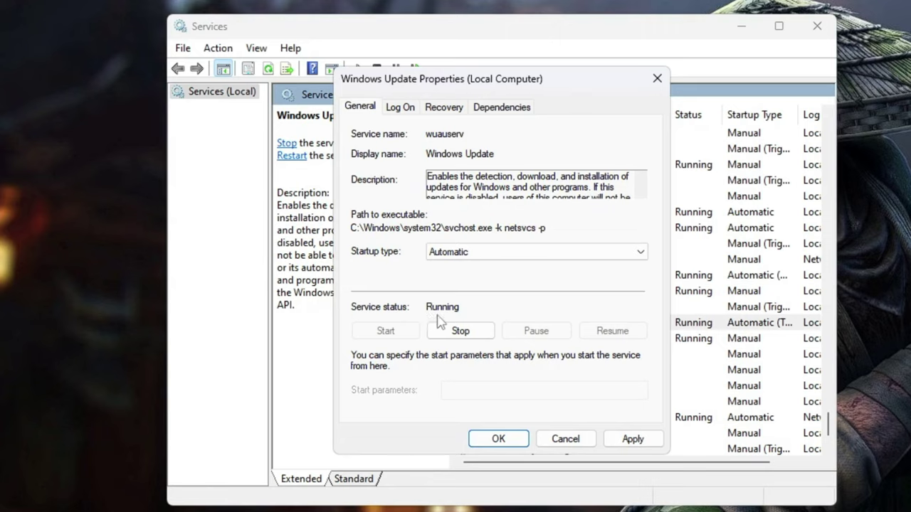
Stop and restart the Windows Update service, apply its properties, and close the Services window
left_click(451, 335)
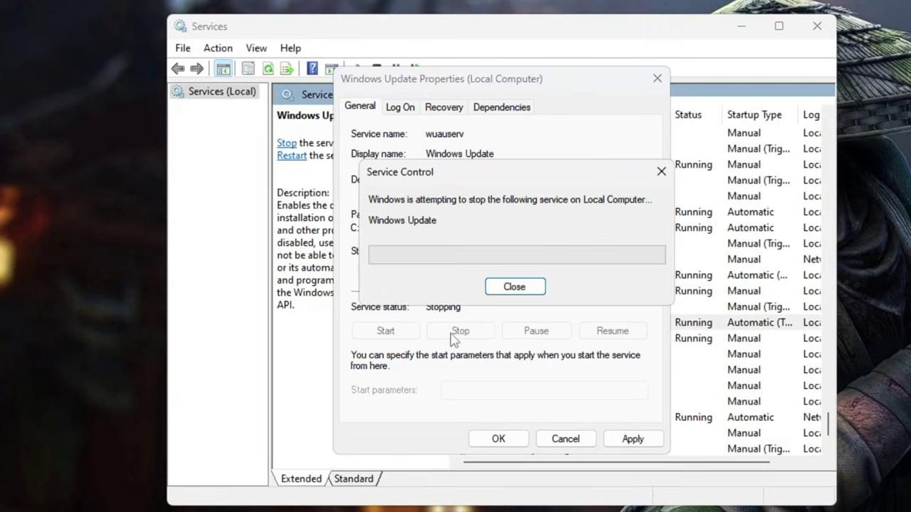
left_click(408, 336)
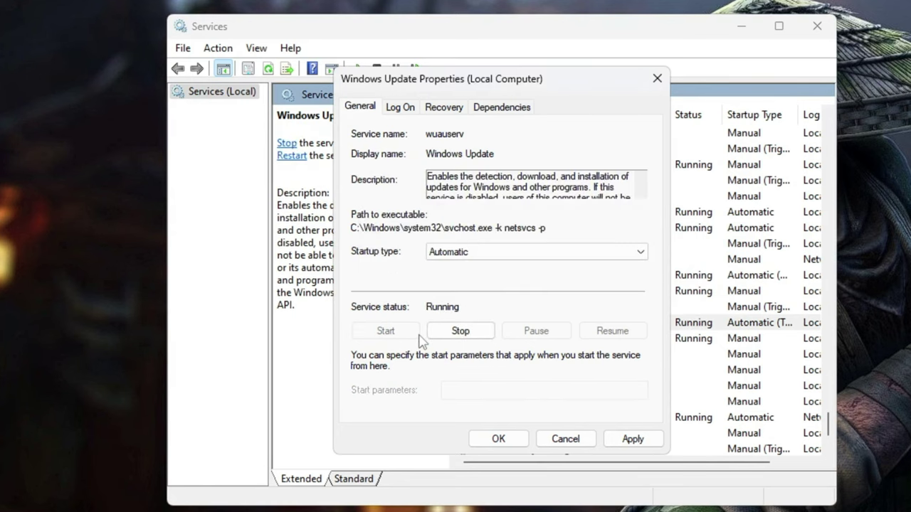
left_click(633, 439)
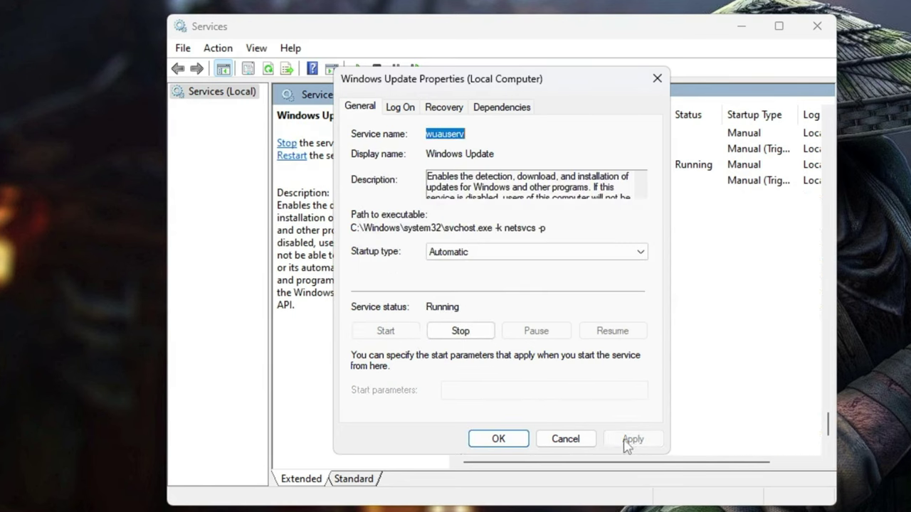
left_click(523, 440)
left_click(816, 25)
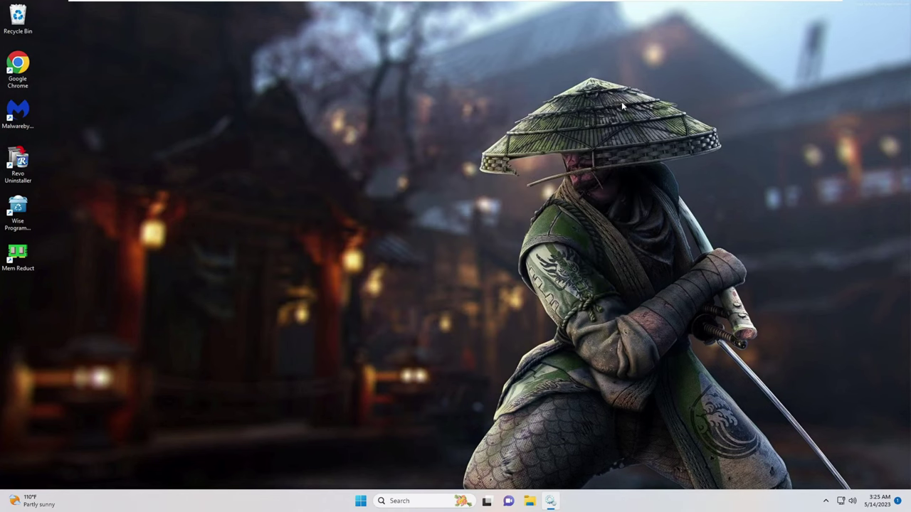
Open the SoftwareDistribution folder inside the Windows folder on Local Disk (C:) in File Explorer
left_click(542, 502)
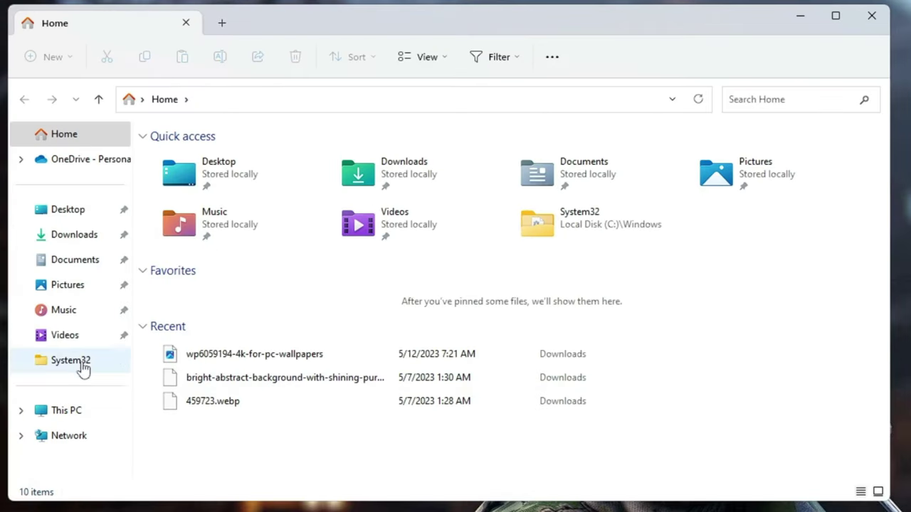
left_click(72, 411)
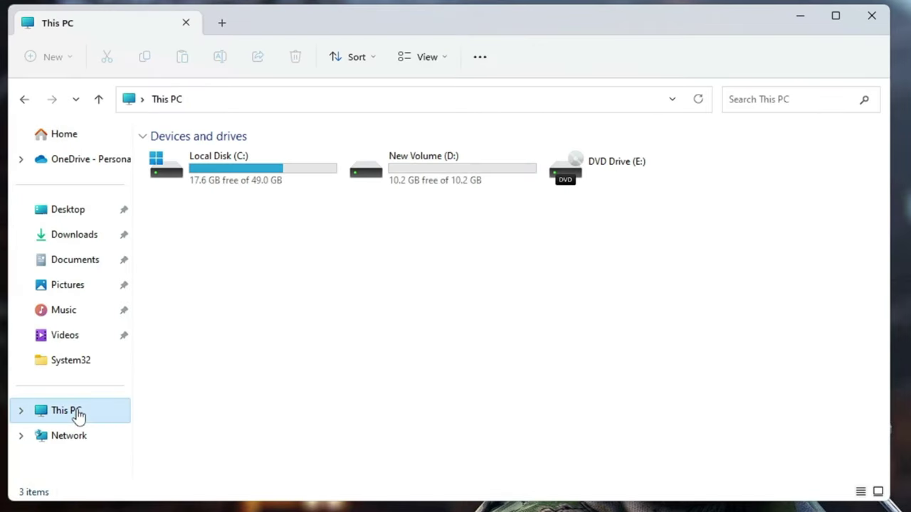
double_click(249, 186)
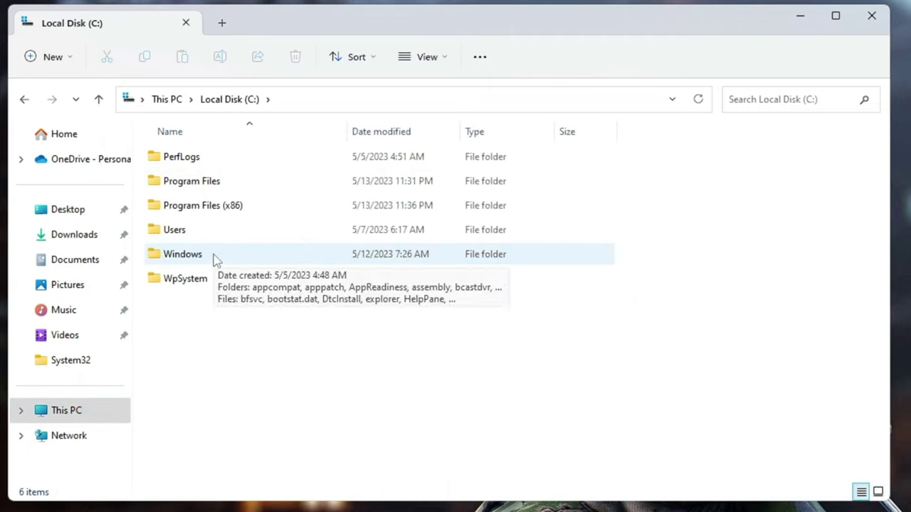
double_click(215, 260)
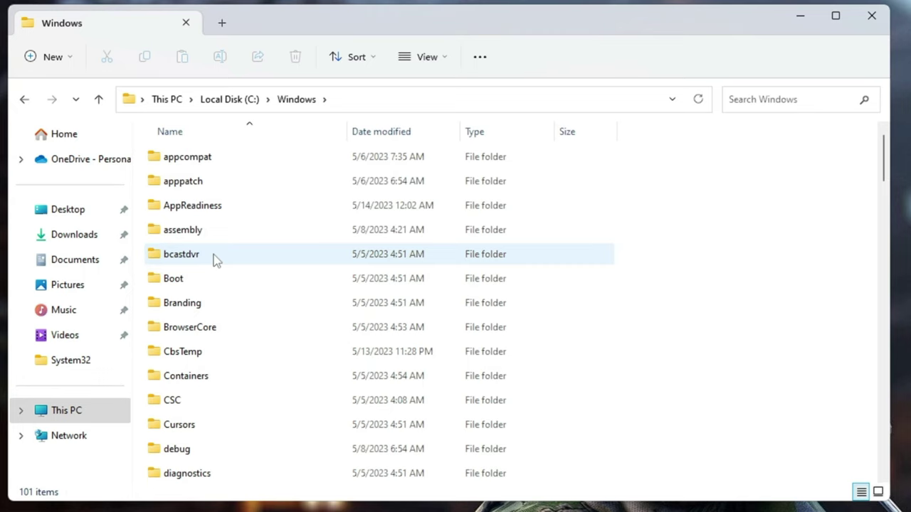
left_click(216, 260)
key("s")
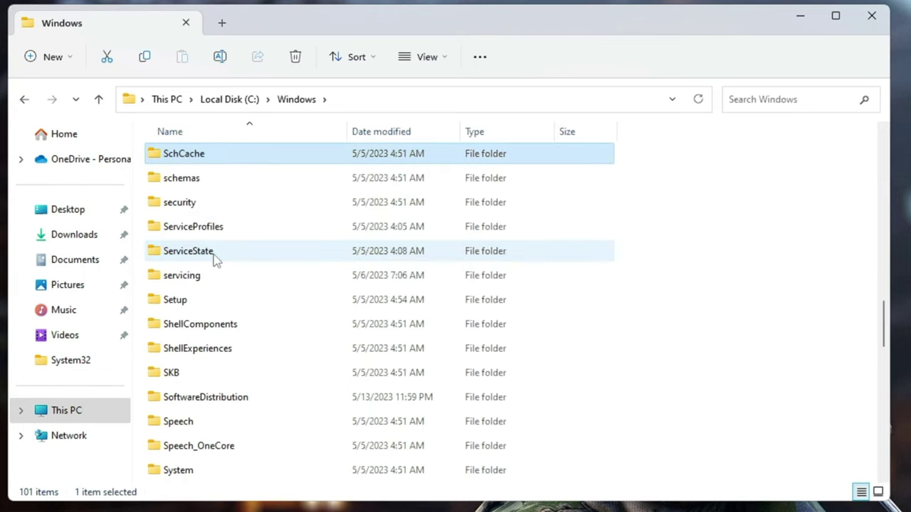
left_click(224, 403)
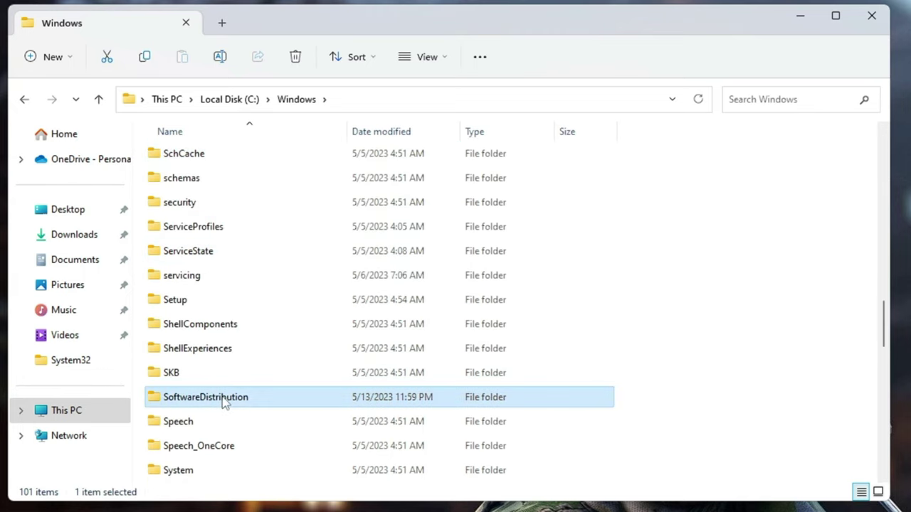
double_click(223, 402)
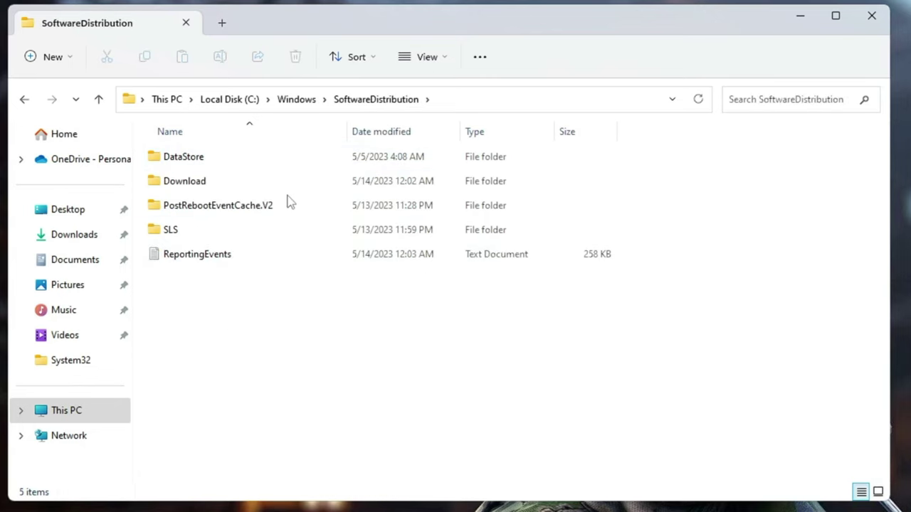
Select everything in the SoftwareDistribution folder, clear the selection without deleting anything, and close File Explorer
key("ctrl+a")
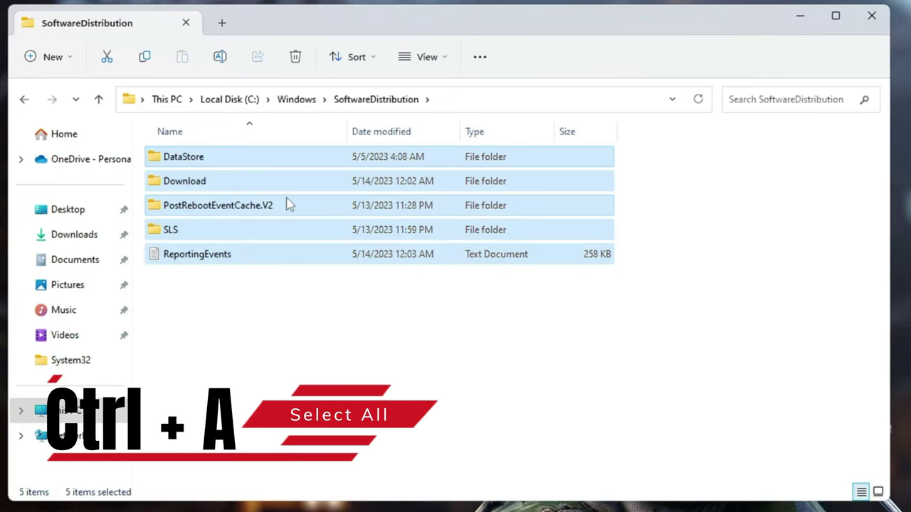
right_click(286, 205)
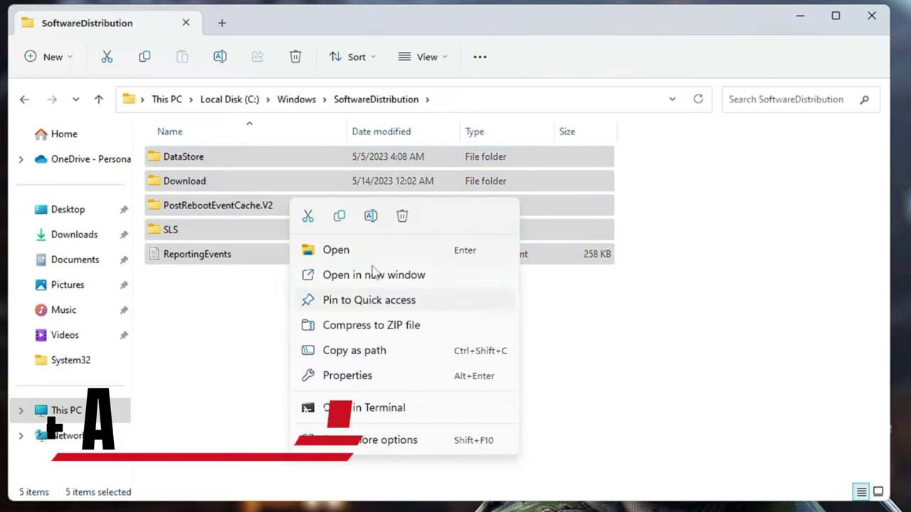
left_click(264, 371)
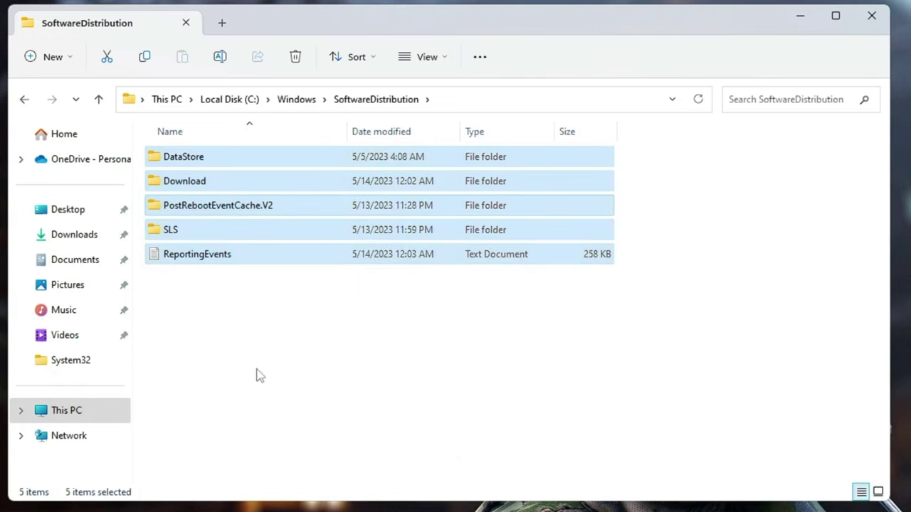
left_click(258, 374)
left_click(871, 14)
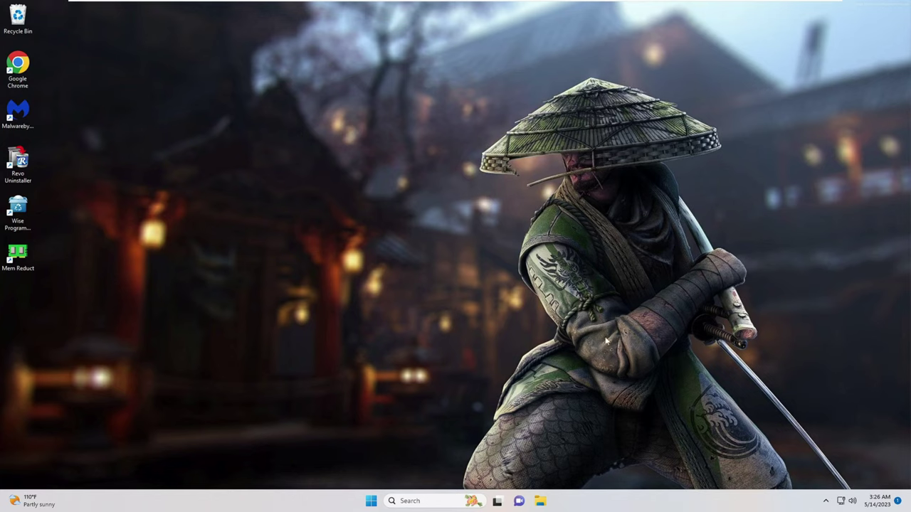
Search Windows for "cmd" and run Command Prompt as administrator
left_click(409, 501)
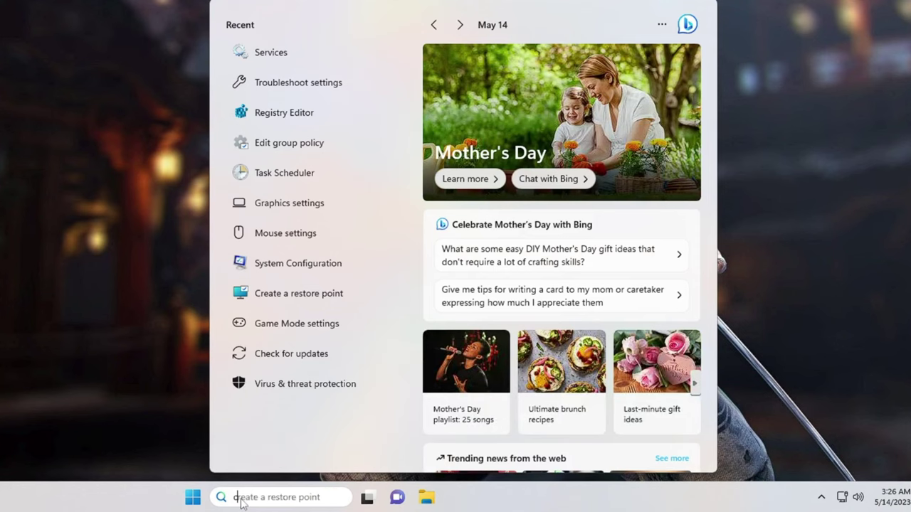
type("cmd")
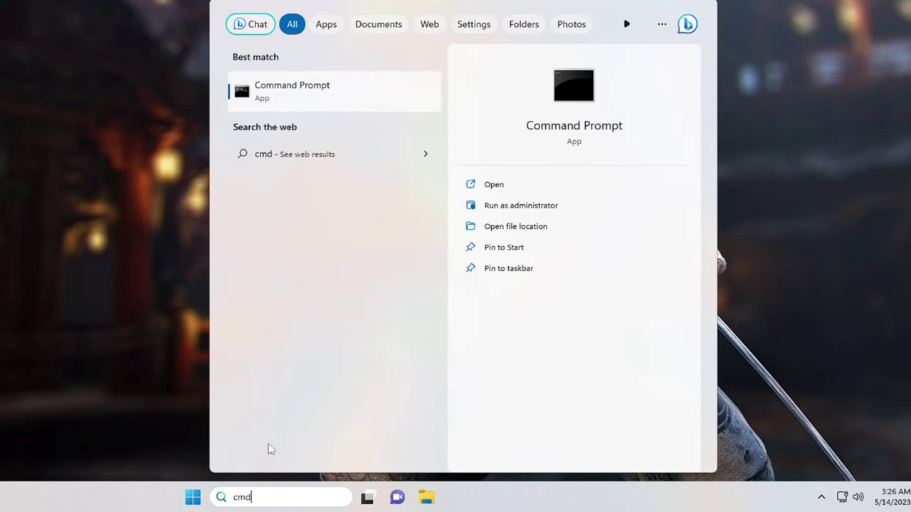
right_click(308, 95)
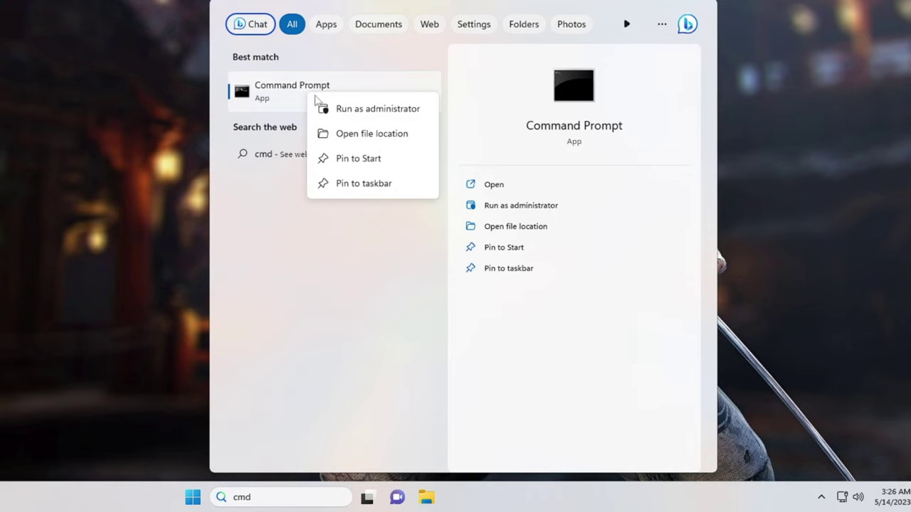
left_click(363, 114)
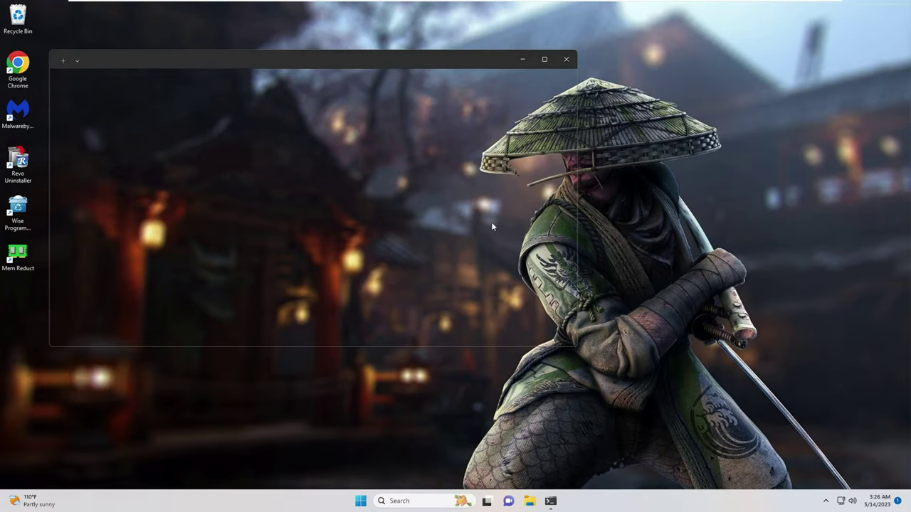